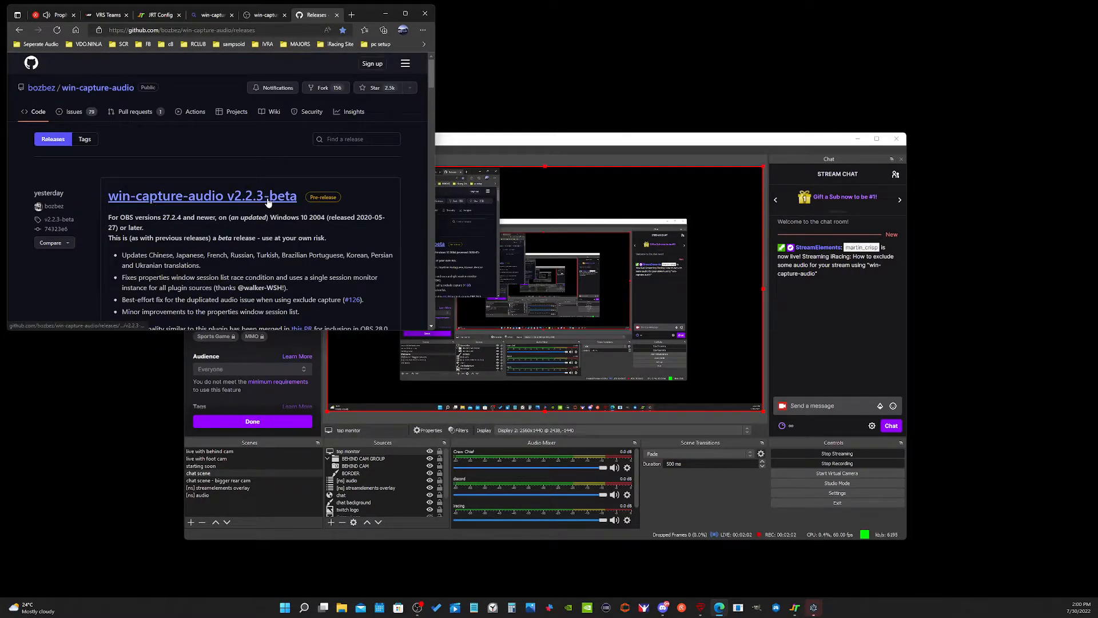
Step: Open the win-capture-audio v2.2.3-beta release and try to download win-capture-audio-2.2.3-beta-setup.exe from its assets
{"action": "left_click", "coordinate": [233, 200]}
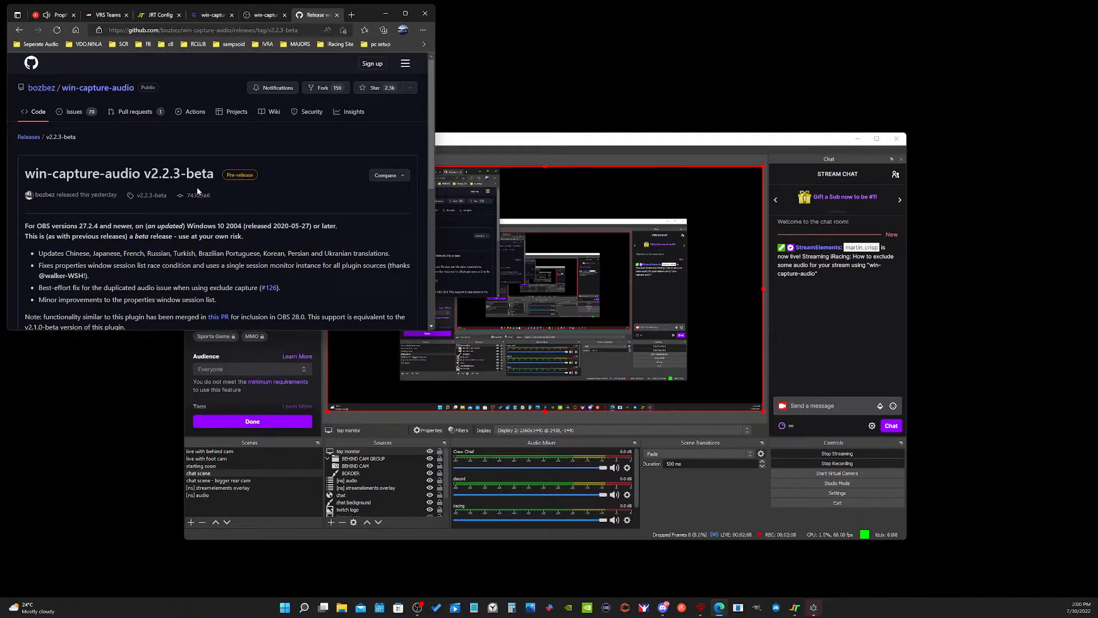
{"action": "scroll", "coordinate": [149, 212], "scroll_direction": "down", "scroll_amount": 3}
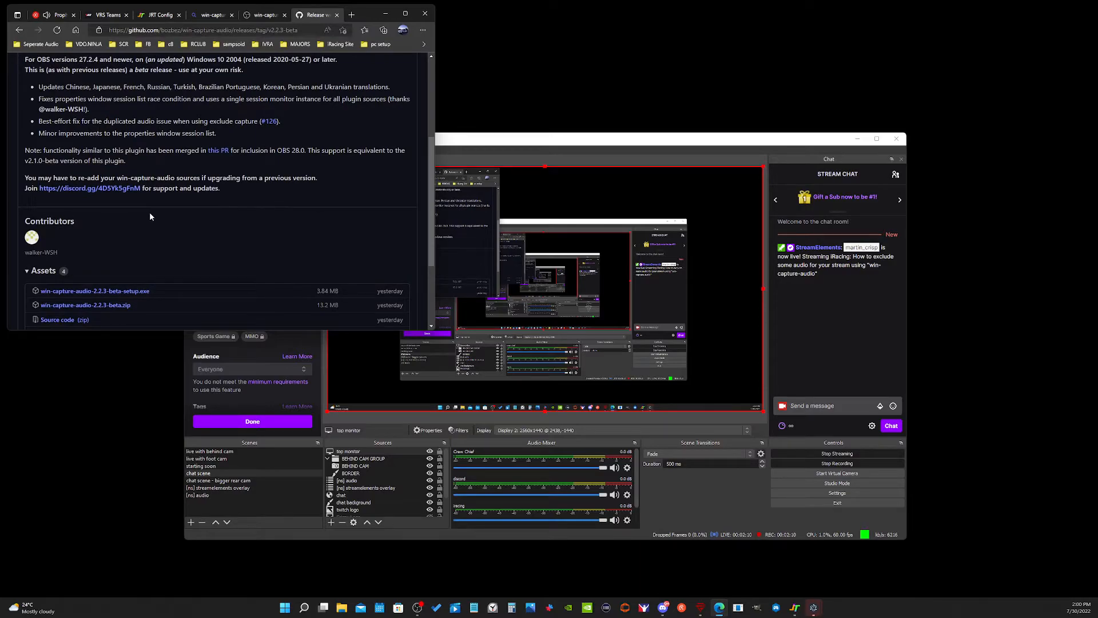
{"action": "scroll", "coordinate": [150, 216], "scroll_direction": "down", "scroll_amount": 2}
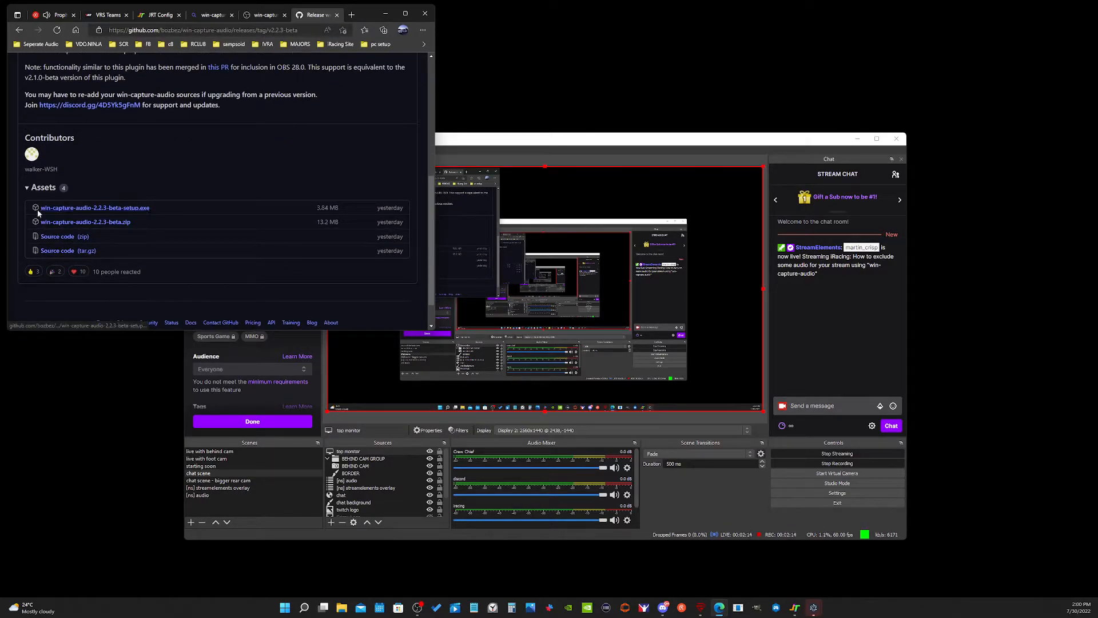
{"action": "left_click", "coordinate": [124, 210]}
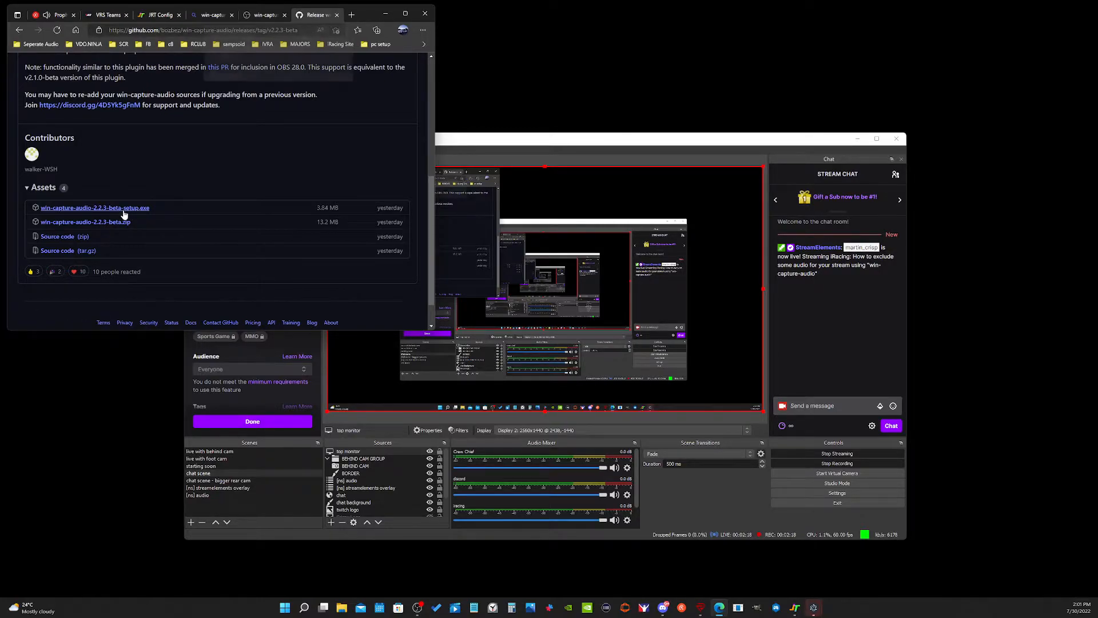
{"action": "left_click", "coordinate": [324, 75]}
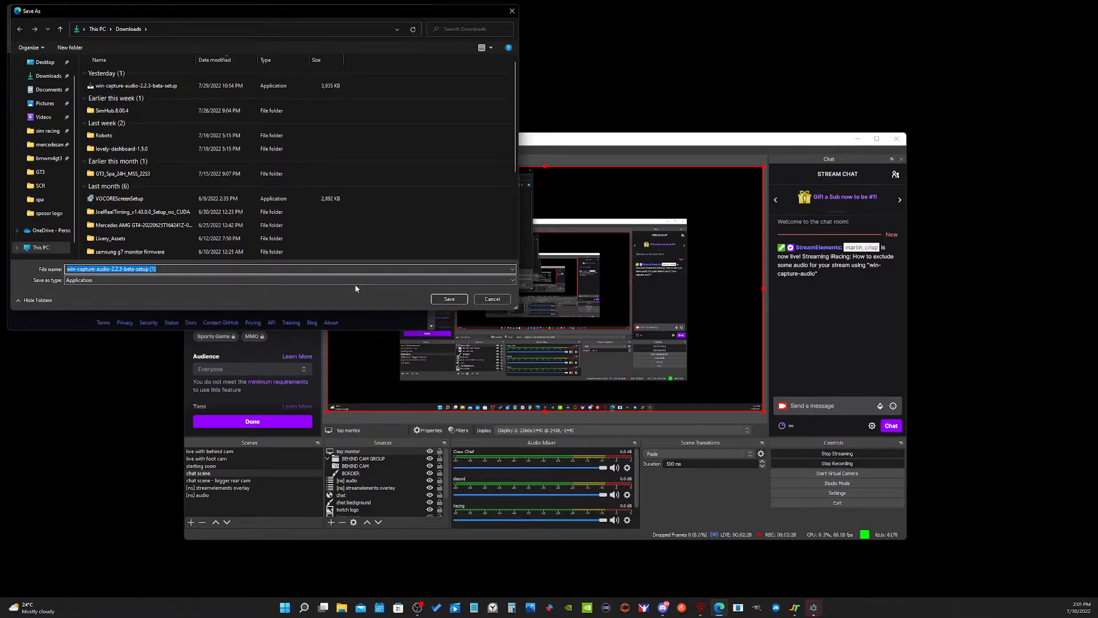
{"action": "left_click", "coordinate": [495, 299]}
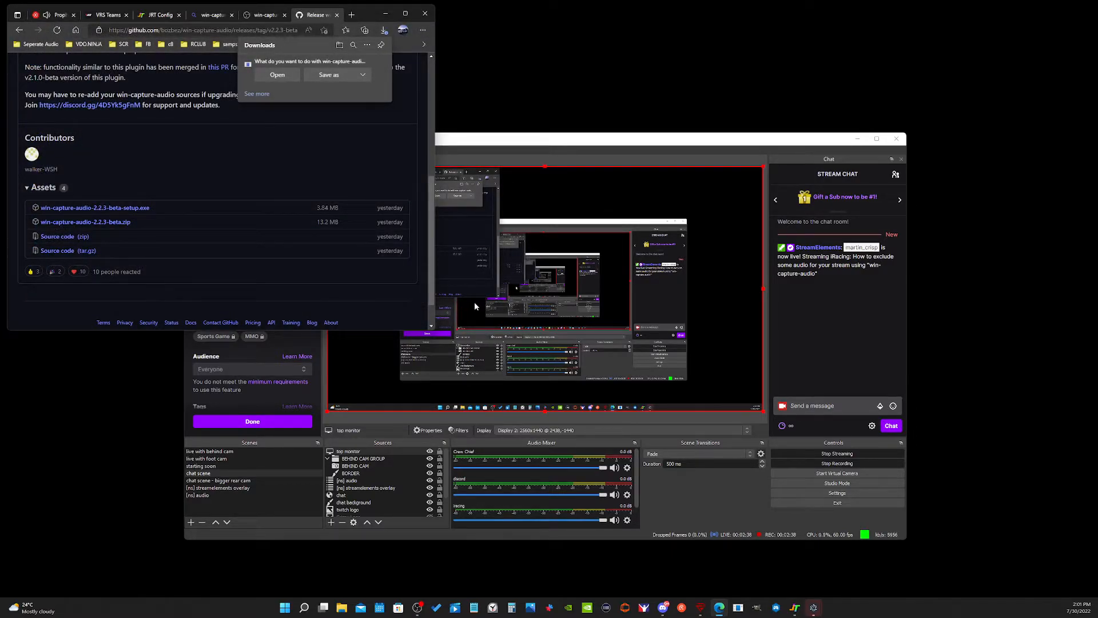
Step: Switch to OBS and, in the audio scene, hide the headset mic source and toggle the browser source on and off
{"action": "left_click", "coordinate": [534, 143]}
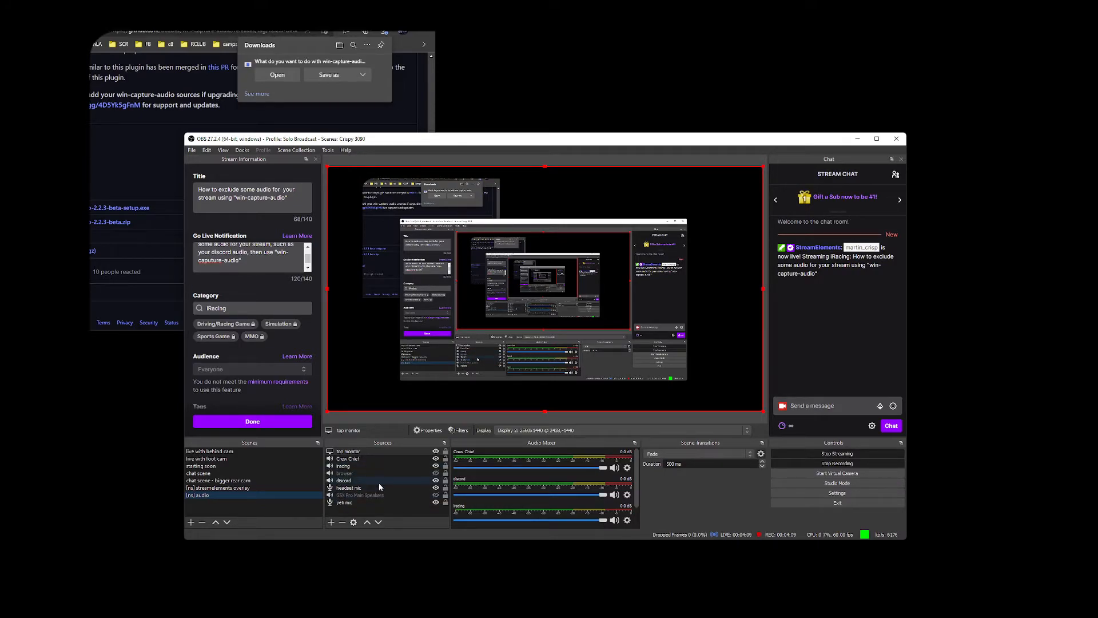
{"action": "left_click", "coordinate": [434, 488]}
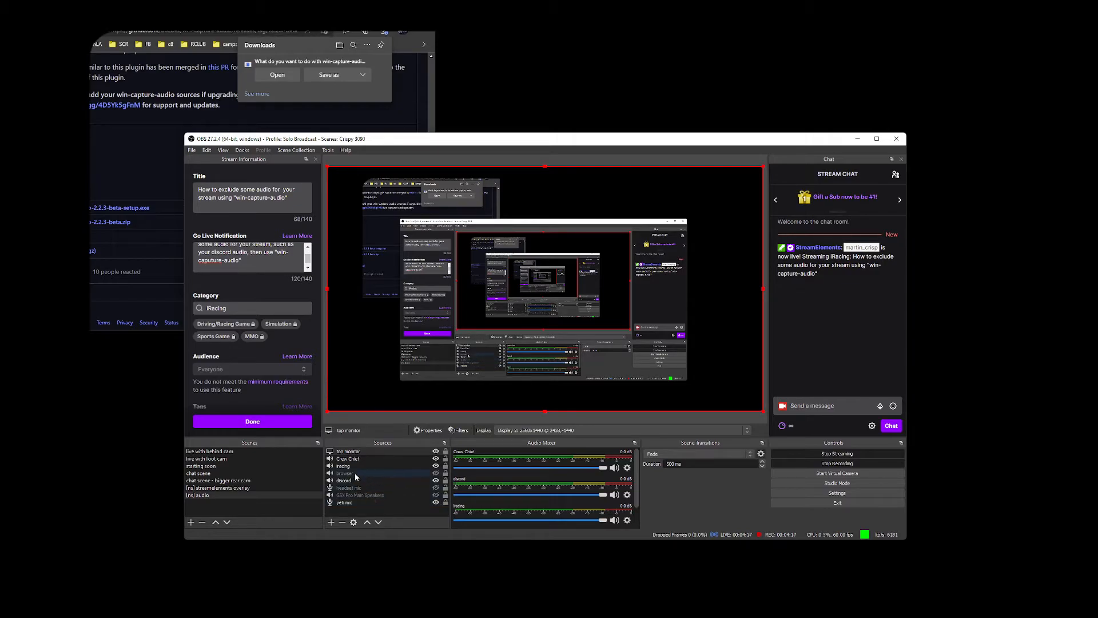
{"action": "left_click", "coordinate": [436, 473]}
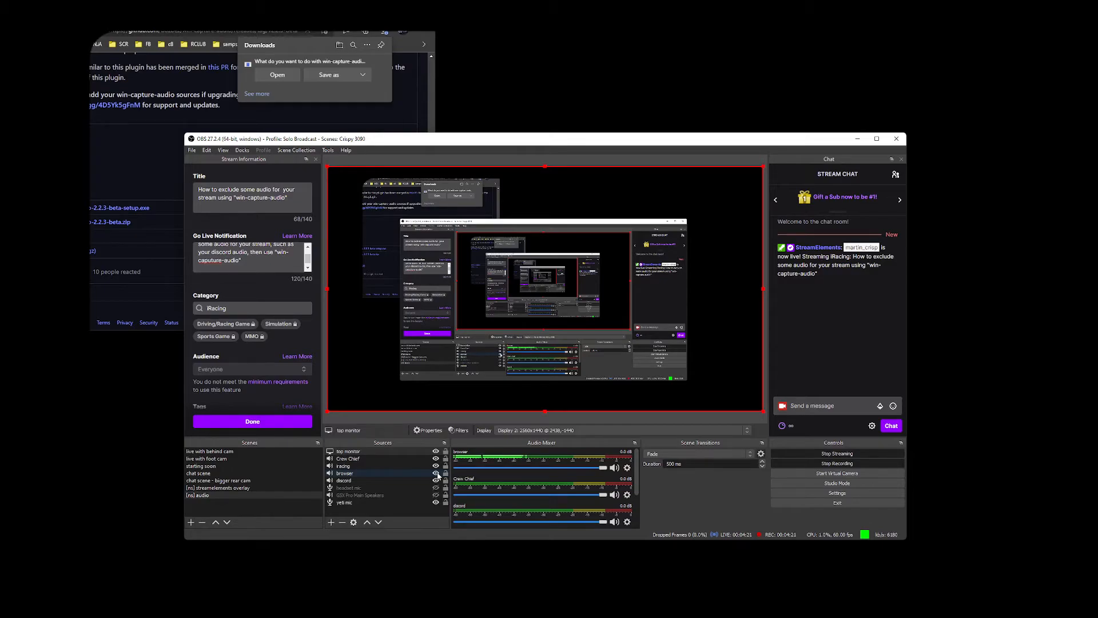
{"action": "left_click", "coordinate": [436, 474]}
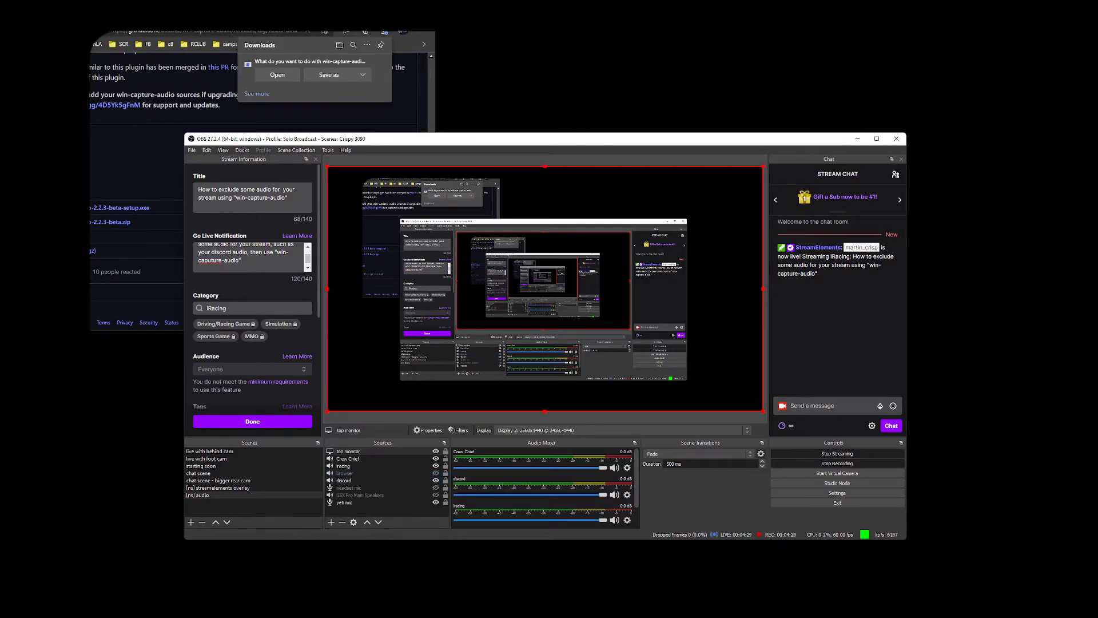
Step: Bring up the YouTube Music tab in the browser, shift its window slightly, and return to OBS
{"action": "left_click", "coordinate": [384, 65]}
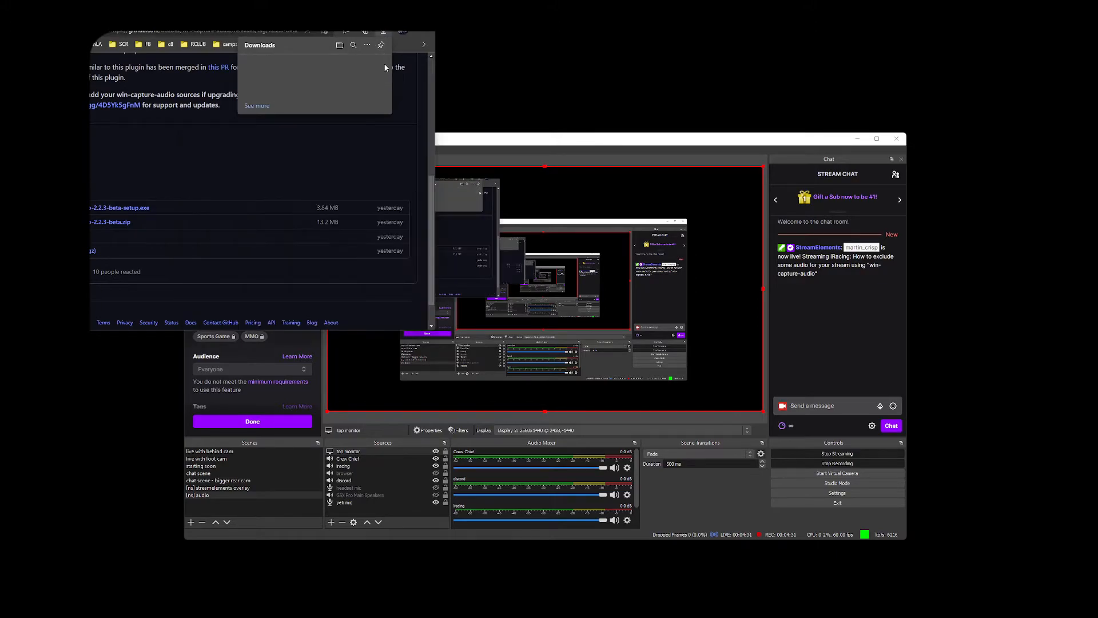
{"action": "key", "text": "ctrl+Tab"}
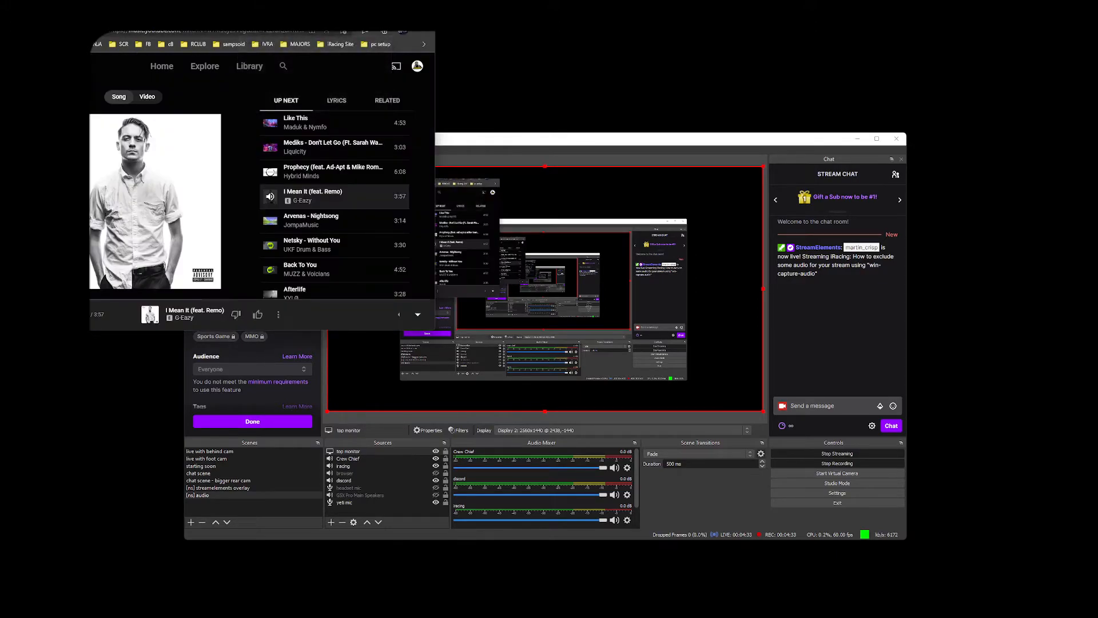
{"action": "mouse_move", "coordinate": [368, 9]}
{"action": "left_mouse_down"}
{"action": "mouse_move", "coordinate": [716, 71]}
{"action": "mouse_move", "coordinate": [384, 11]}
{"action": "left_mouse_up"}
{"action": "left_click", "coordinate": [520, 212]}
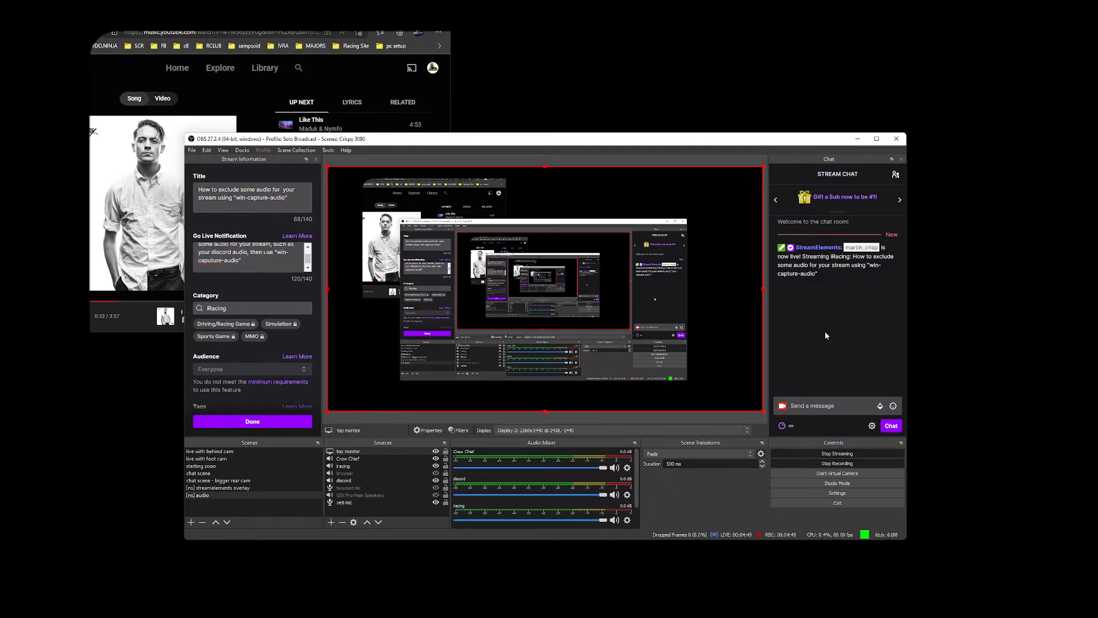
Step: Show the browser audio source and toggle its visibility to test whether its audio is captured
{"action": "key", "text": "F1"}
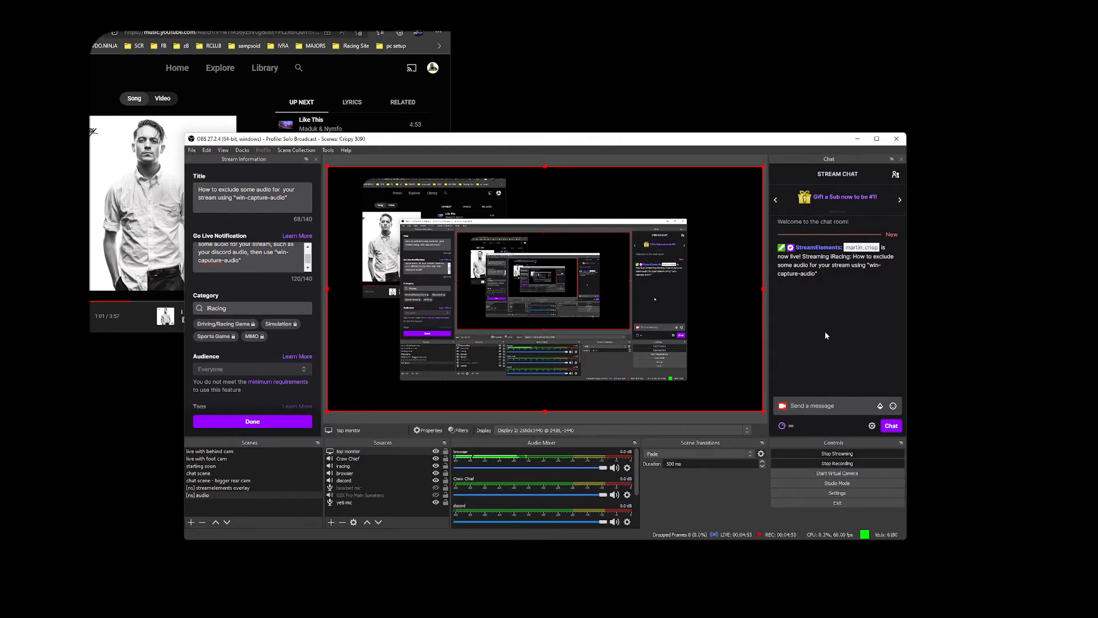
{"action": "key", "text": "F2"}
{"action": "key", "text": "F2"}
Step: Remove the existing browser source from the audio scene and confirm the deletion
{"action": "left_click", "coordinate": [330, 522]}
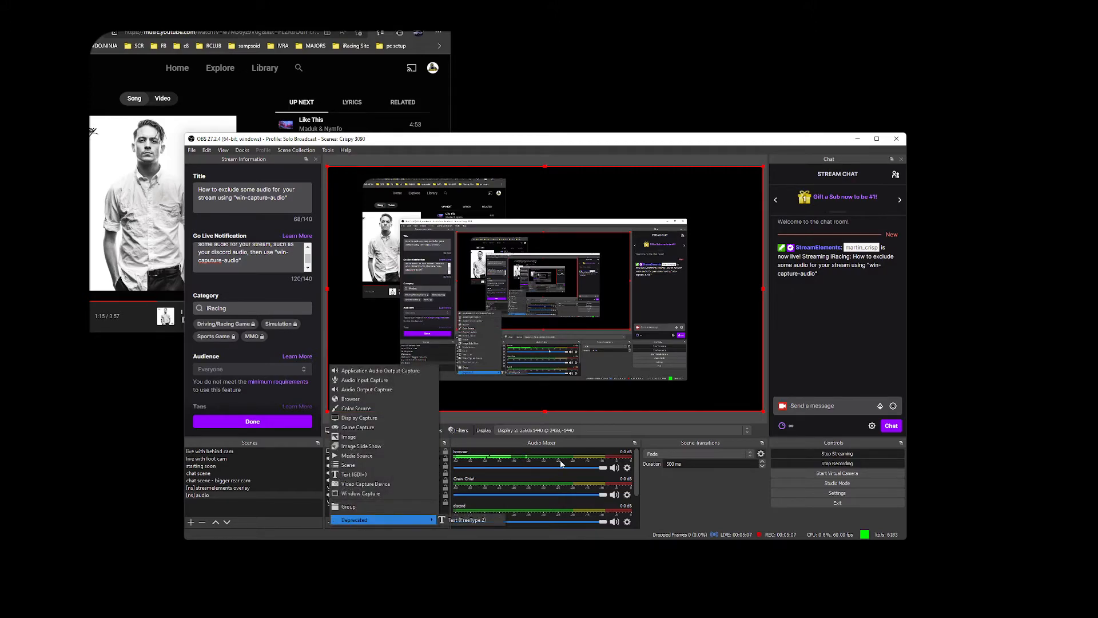
{"action": "left_click", "coordinate": [596, 421]}
{"action": "left_click", "coordinate": [346, 474]}
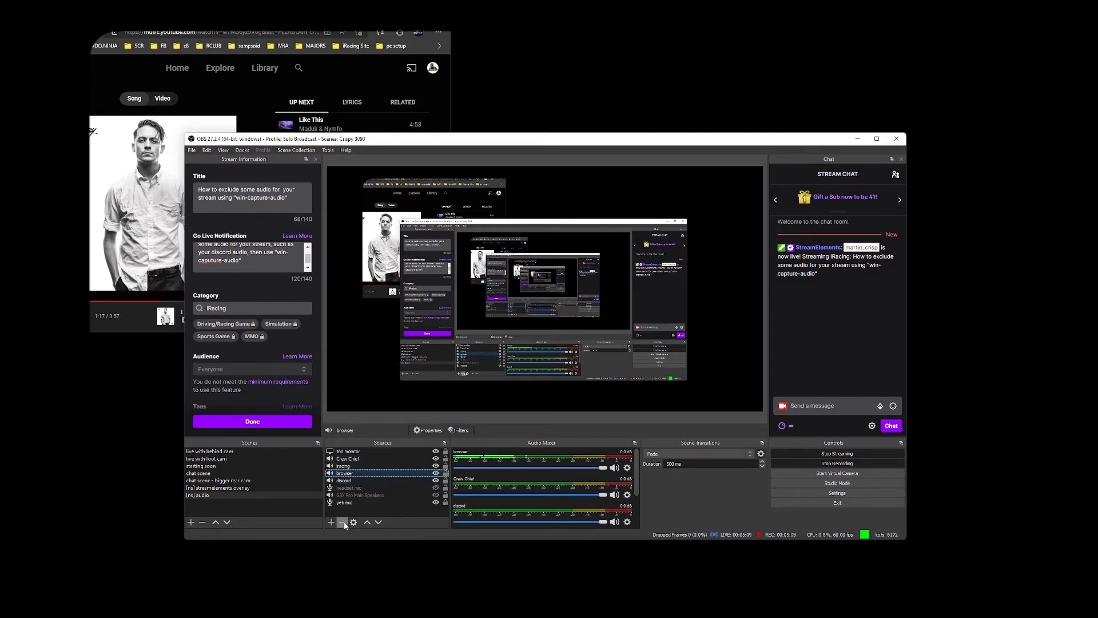
{"action": "left_click", "coordinate": [343, 522]}
{"action": "left_click", "coordinate": [568, 350]}
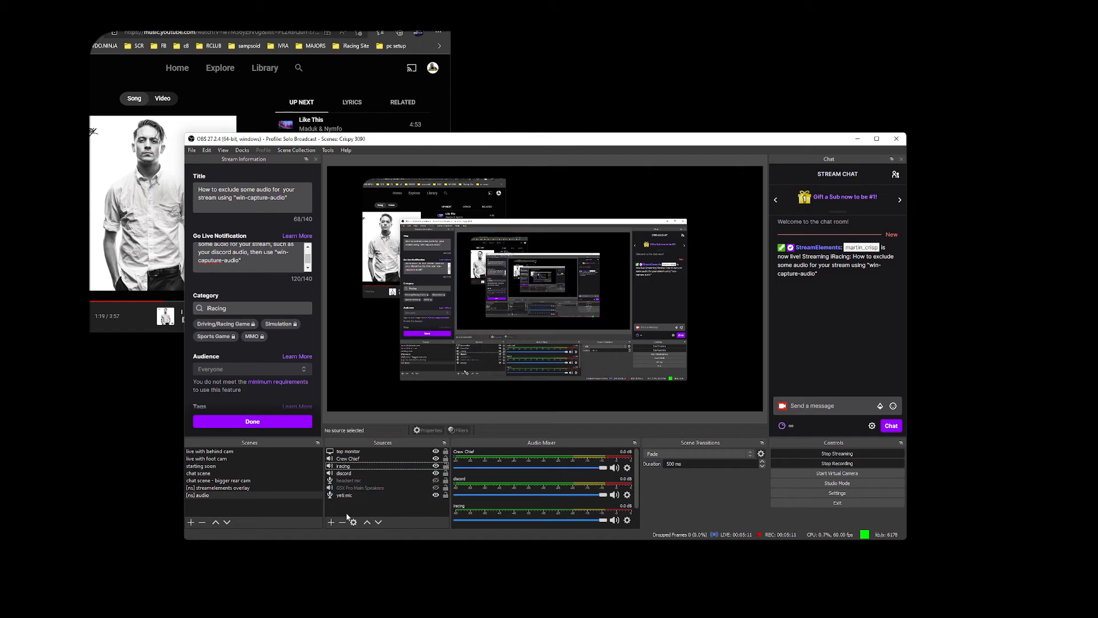
Step: Add a new Application Audio Output Capture source named "browser" to the audio scene
{"action": "left_click", "coordinate": [333, 521]}
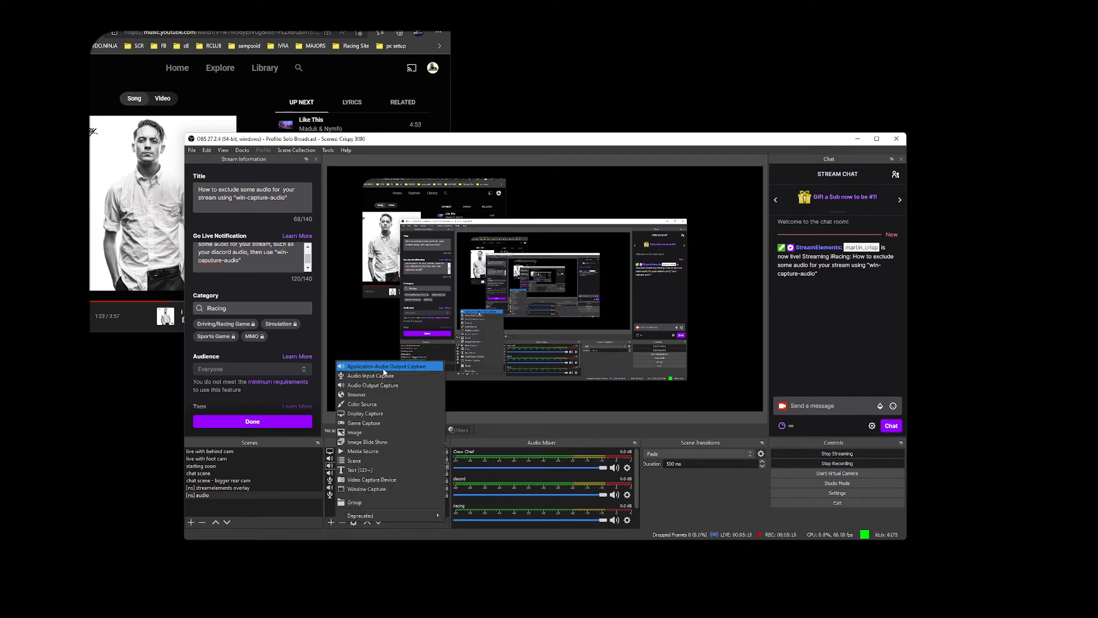
{"action": "left_click", "coordinate": [378, 368]}
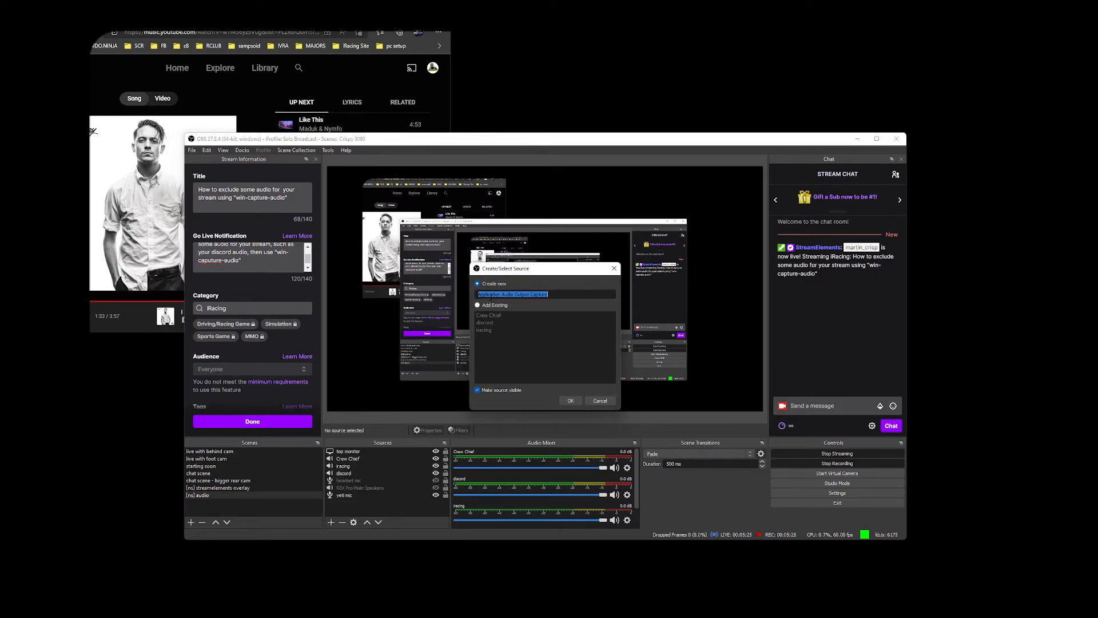
{"action": "type", "text": "browser"}
{"action": "left_click", "coordinate": [570, 401]}
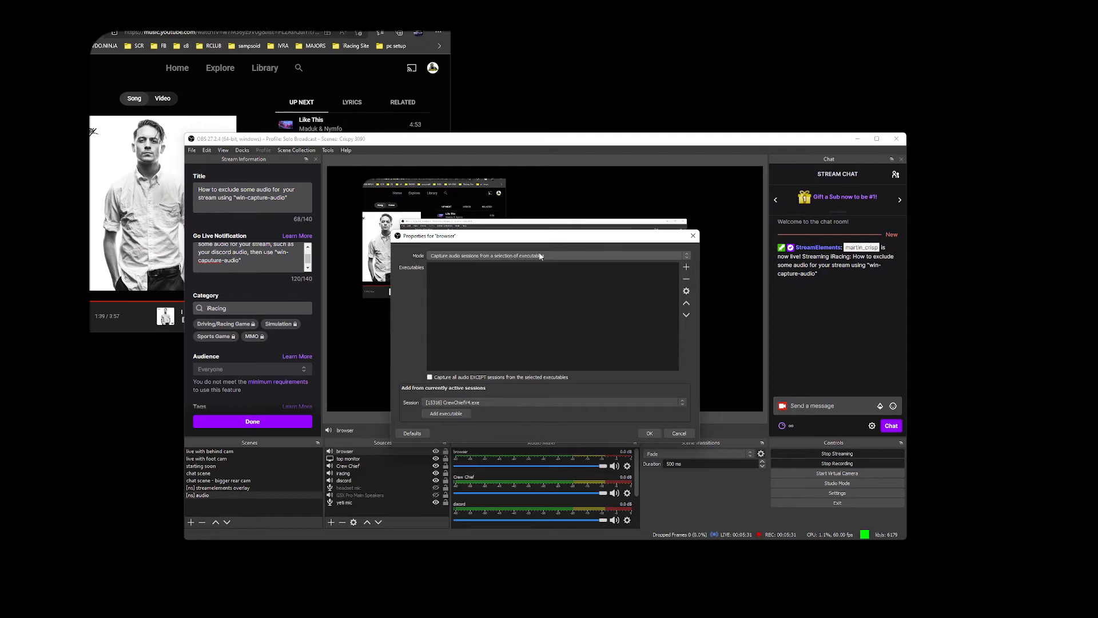
Step: Add the active msedge.exe session to the browser source's captured executables and accept the properties
{"action": "left_click", "coordinate": [440, 403]}
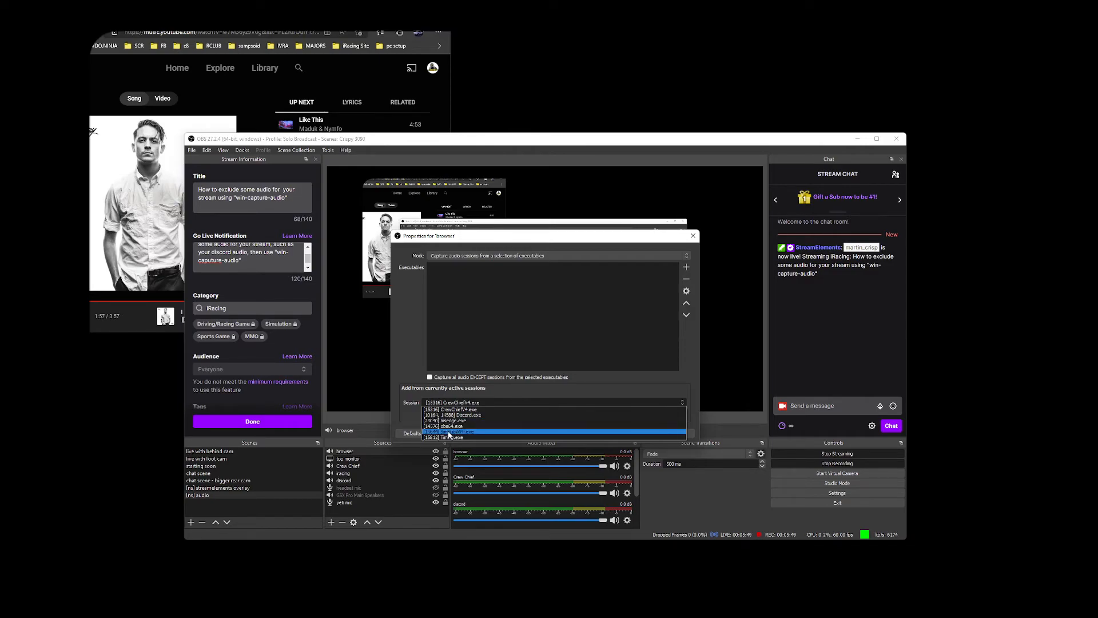
{"action": "left_click", "coordinate": [460, 421]}
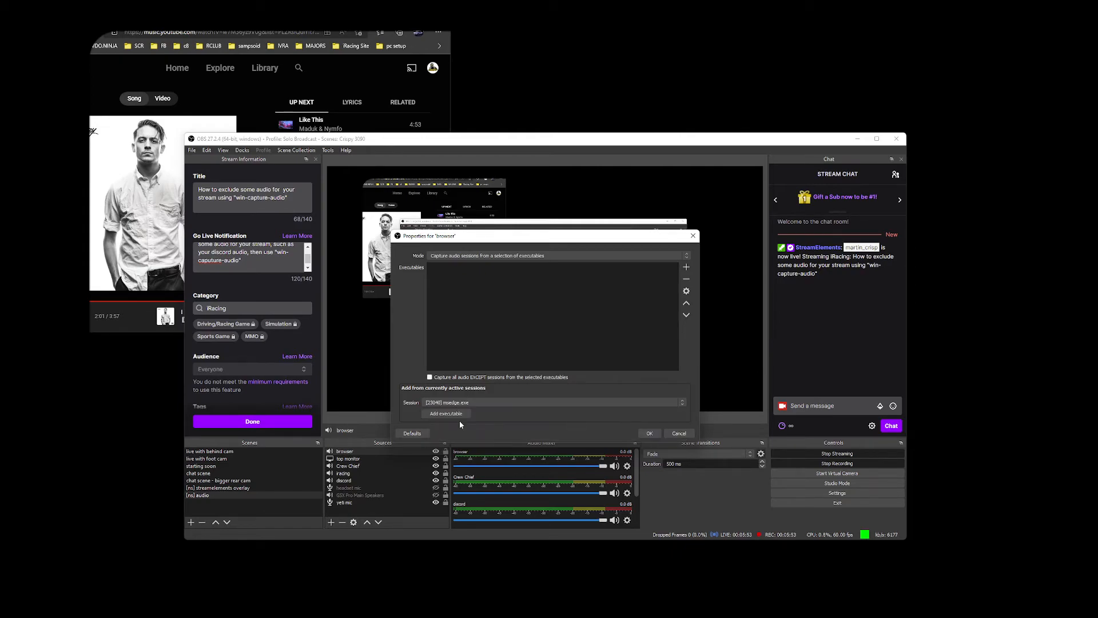
{"action": "left_click", "coordinate": [446, 413]}
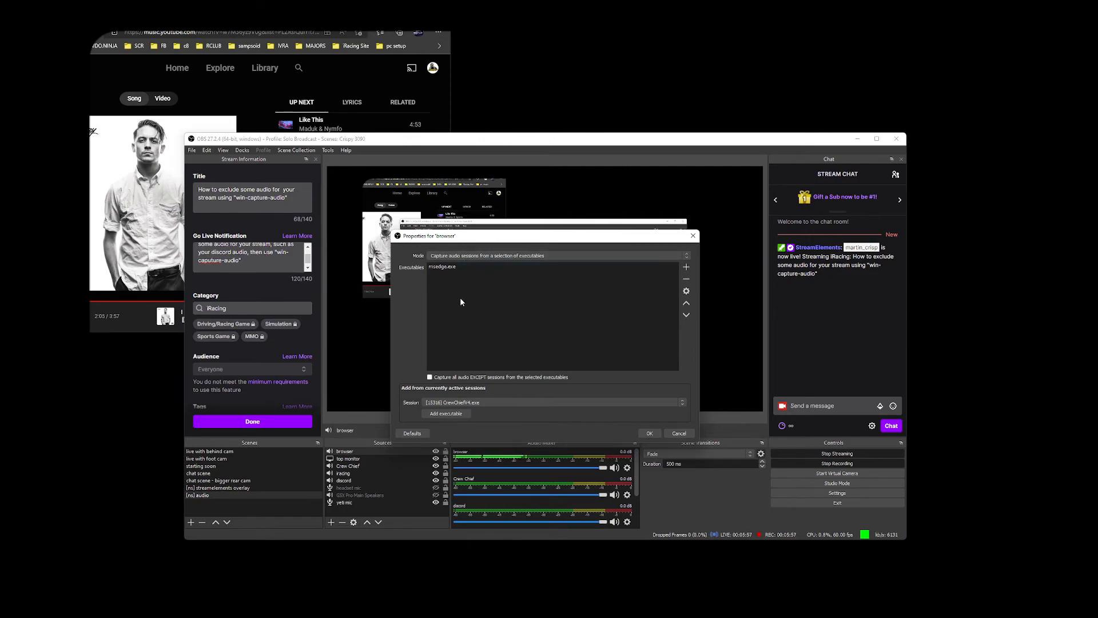
{"action": "left_click", "coordinate": [649, 433]}
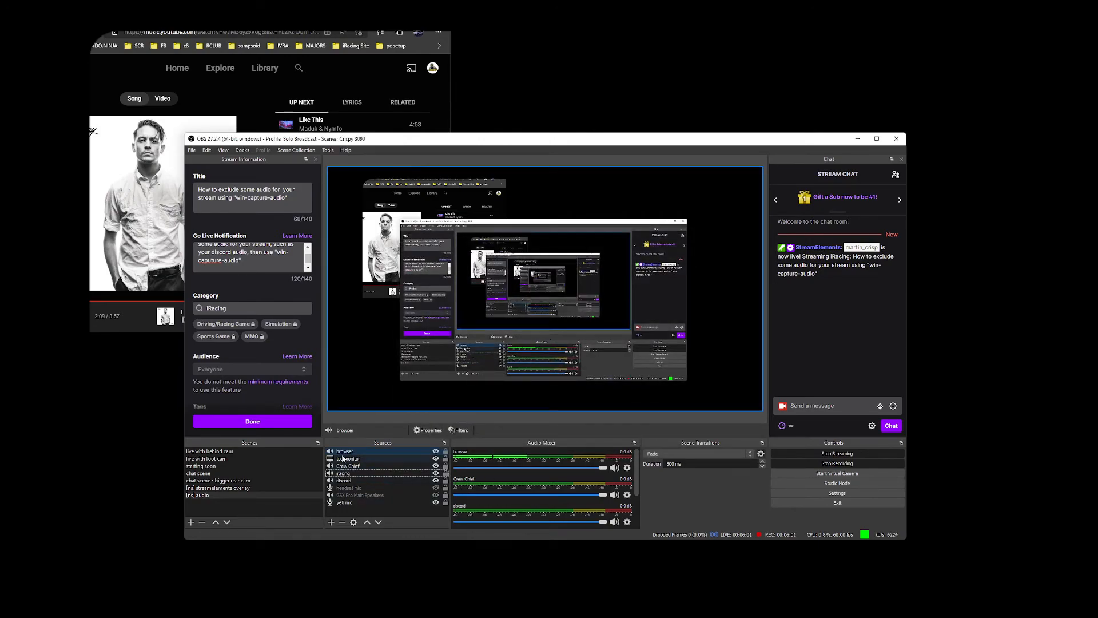
Step: Hide the new browser source and show it again to check its audio capture
{"action": "left_click", "coordinate": [340, 452]}
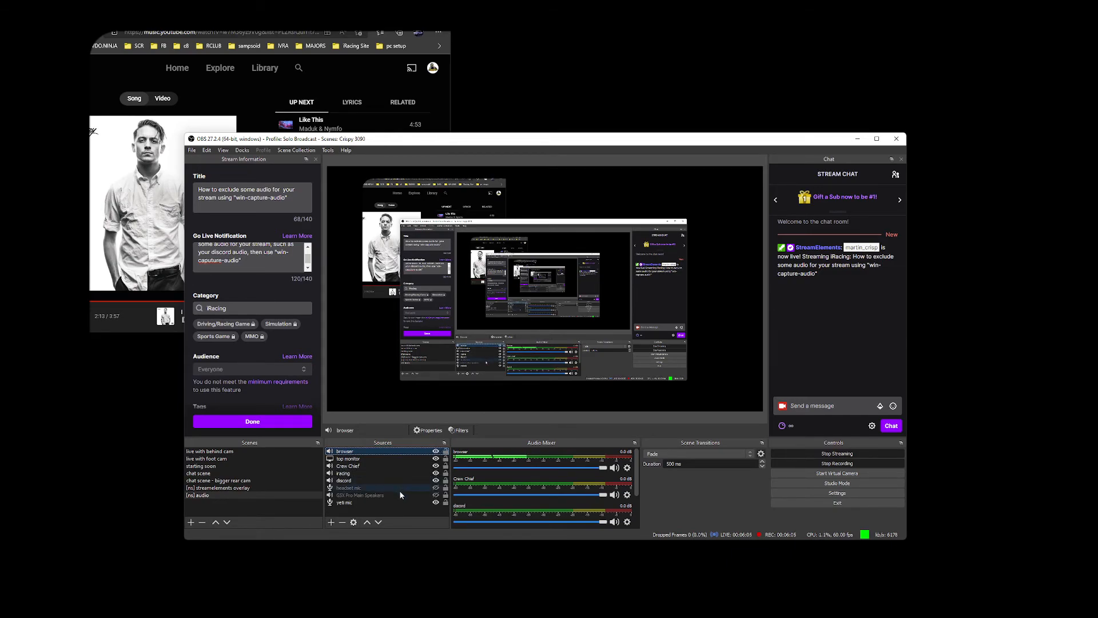
{"action": "left_click", "coordinate": [436, 453]}
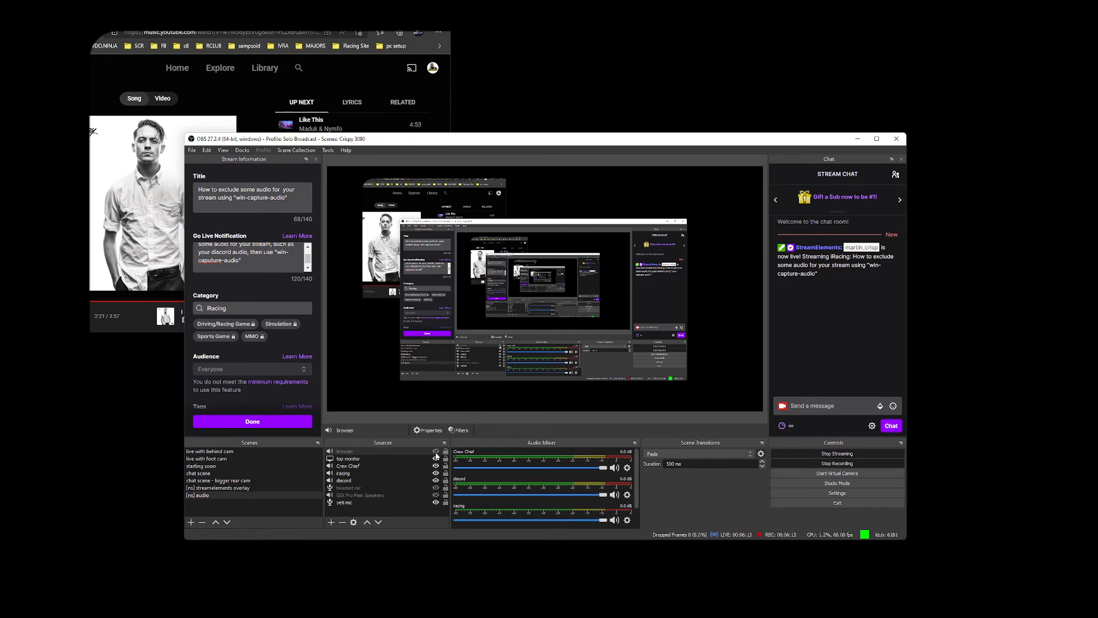
{"action": "left_click", "coordinate": [436, 454]}
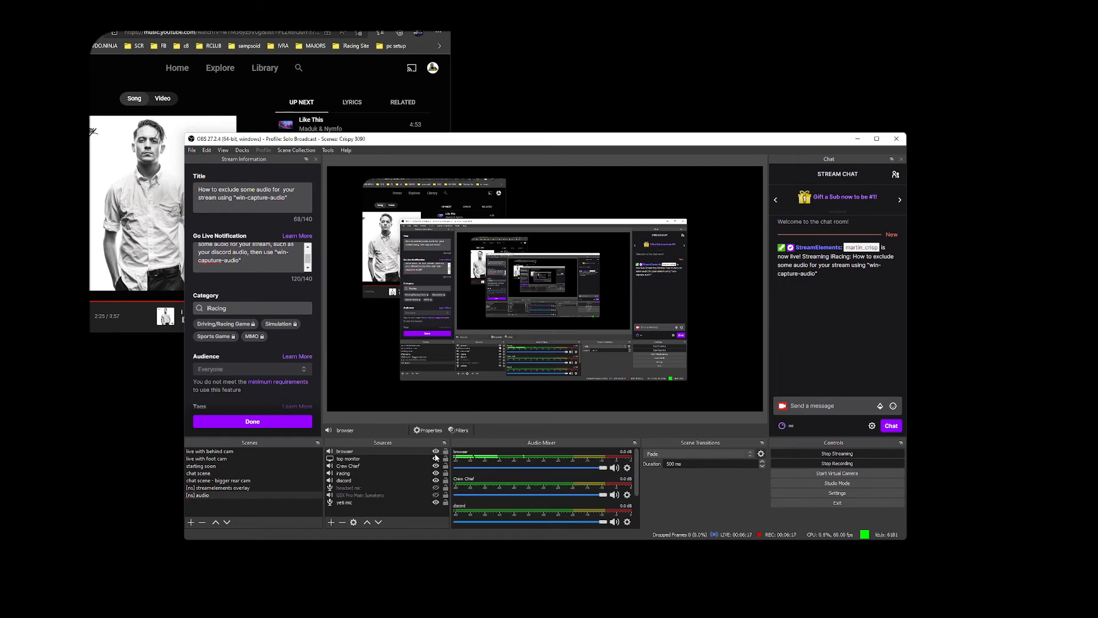